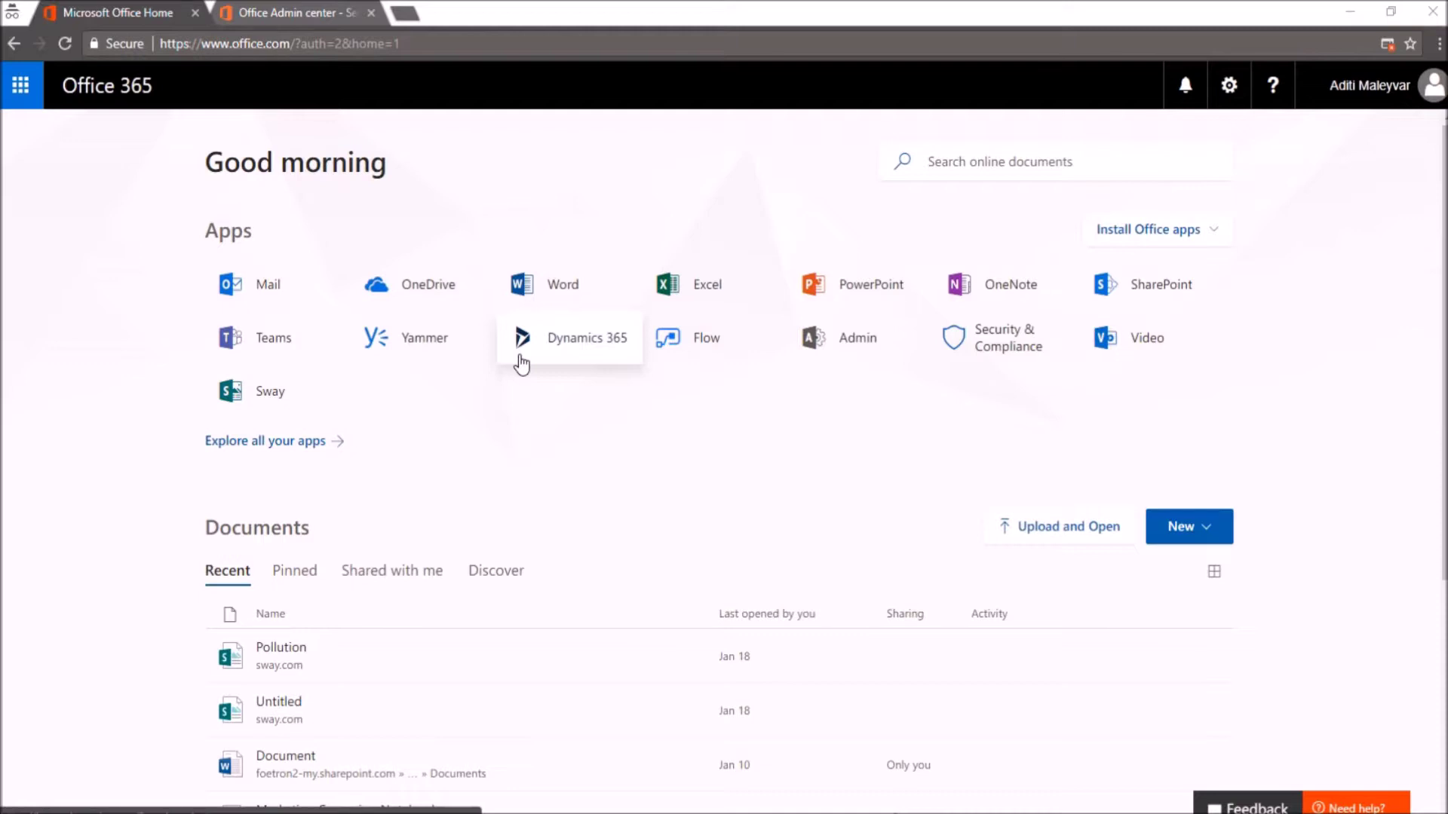
Open Teams from the Office 365 home page in a new browser tab.
right_click(259, 336)
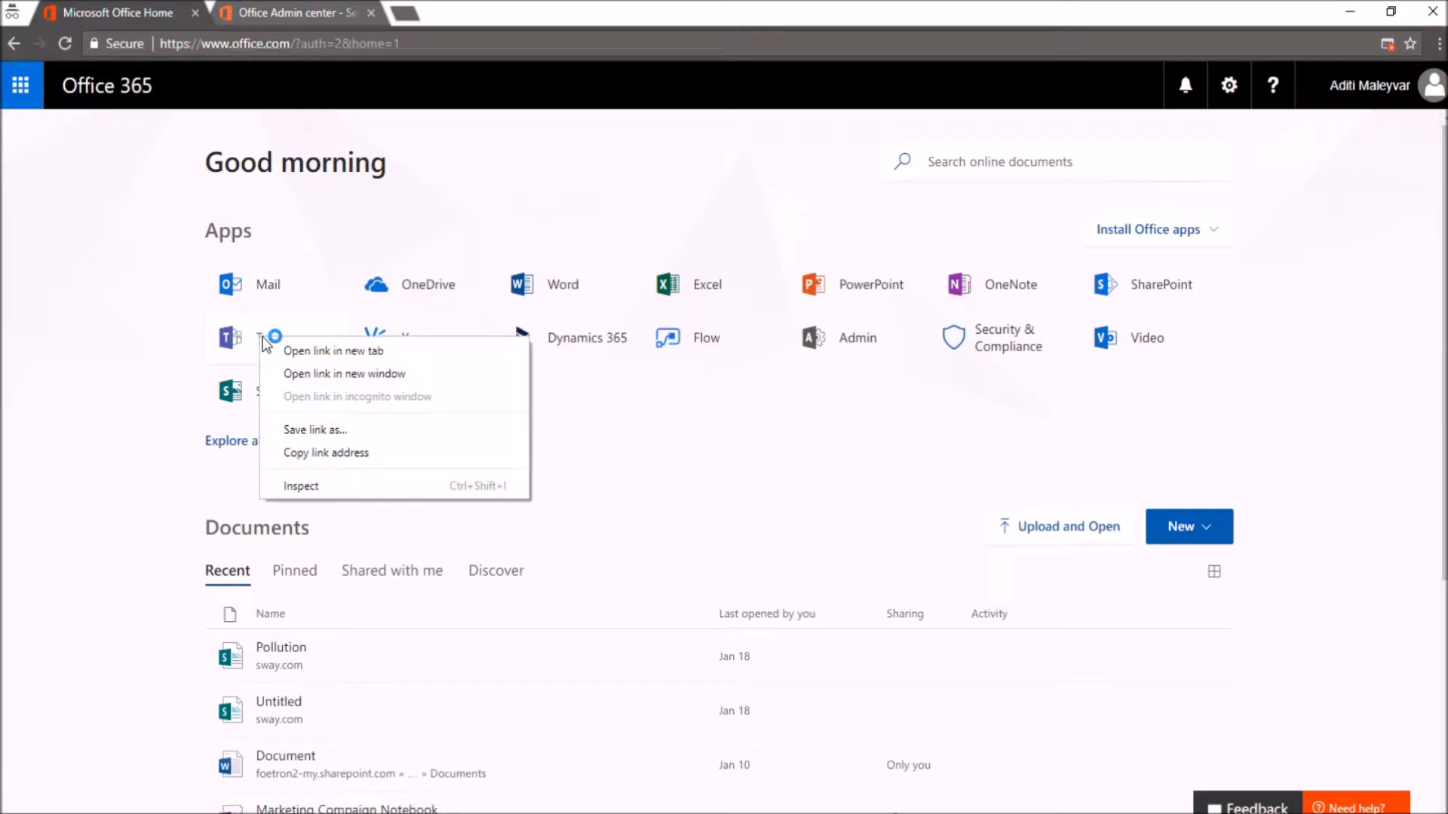
click(324, 349)
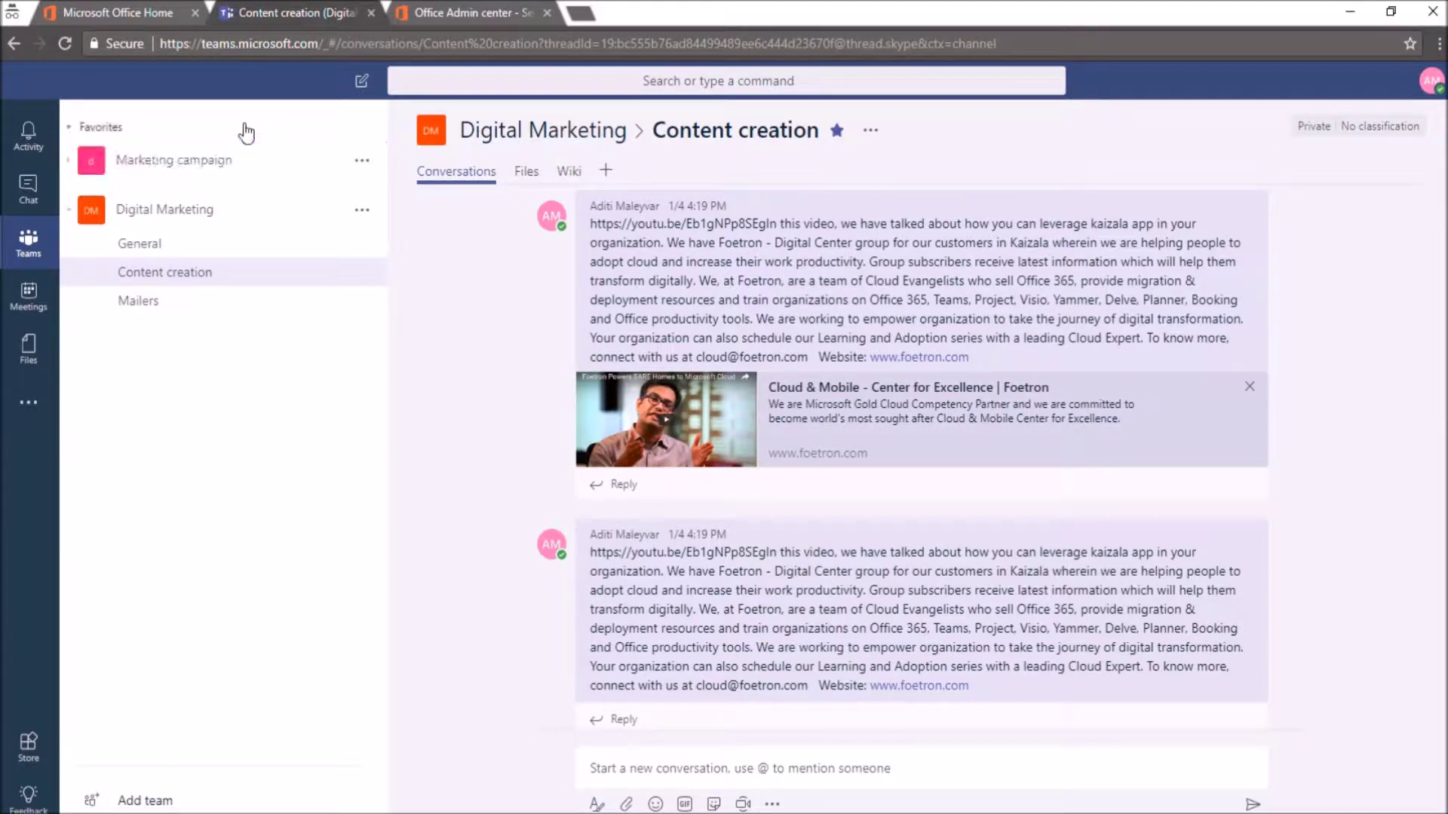
Expand the Marketing campaign team to list its General, Agenda and Discussions channels.
key(Down)
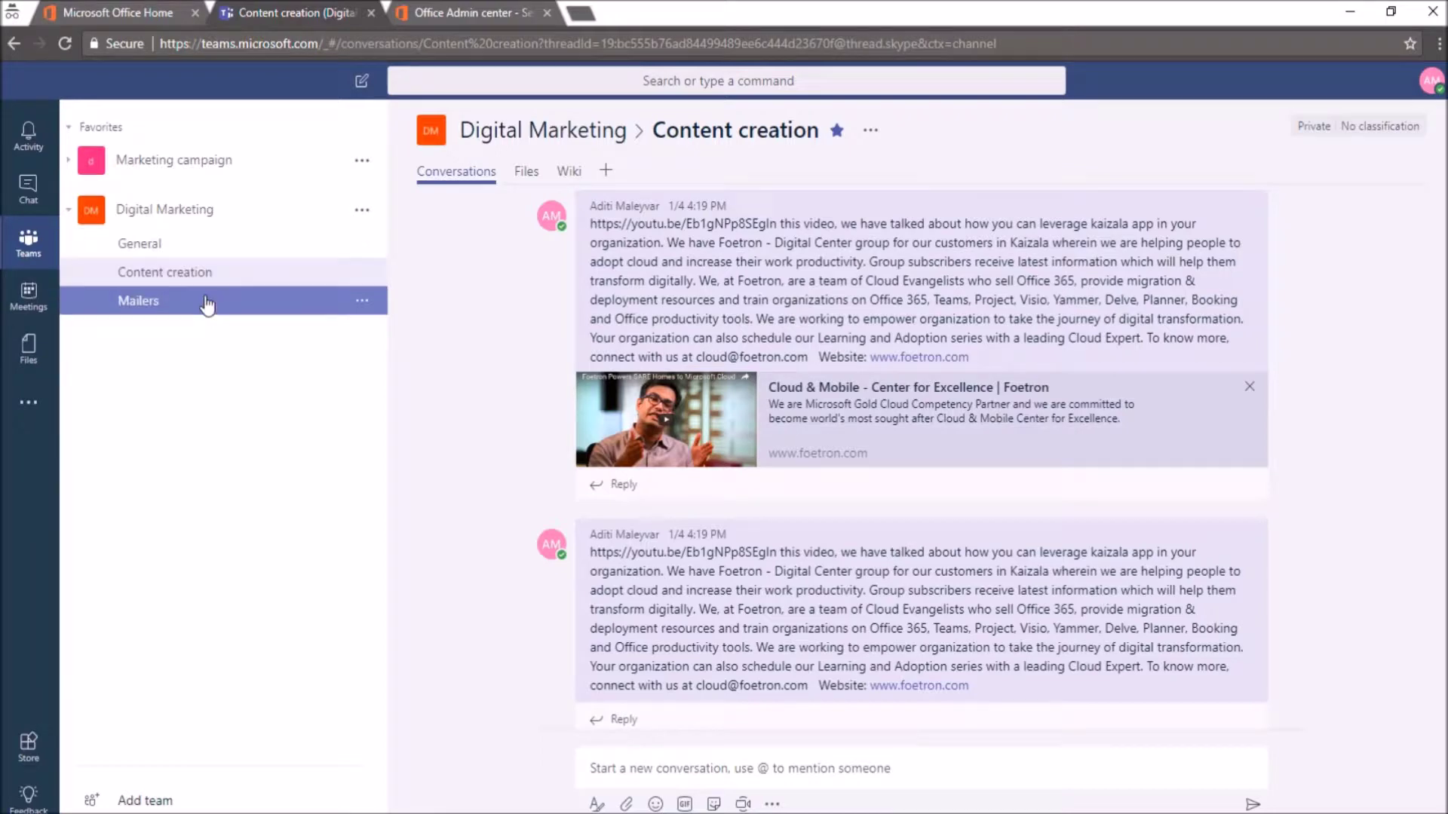
click(173, 160)
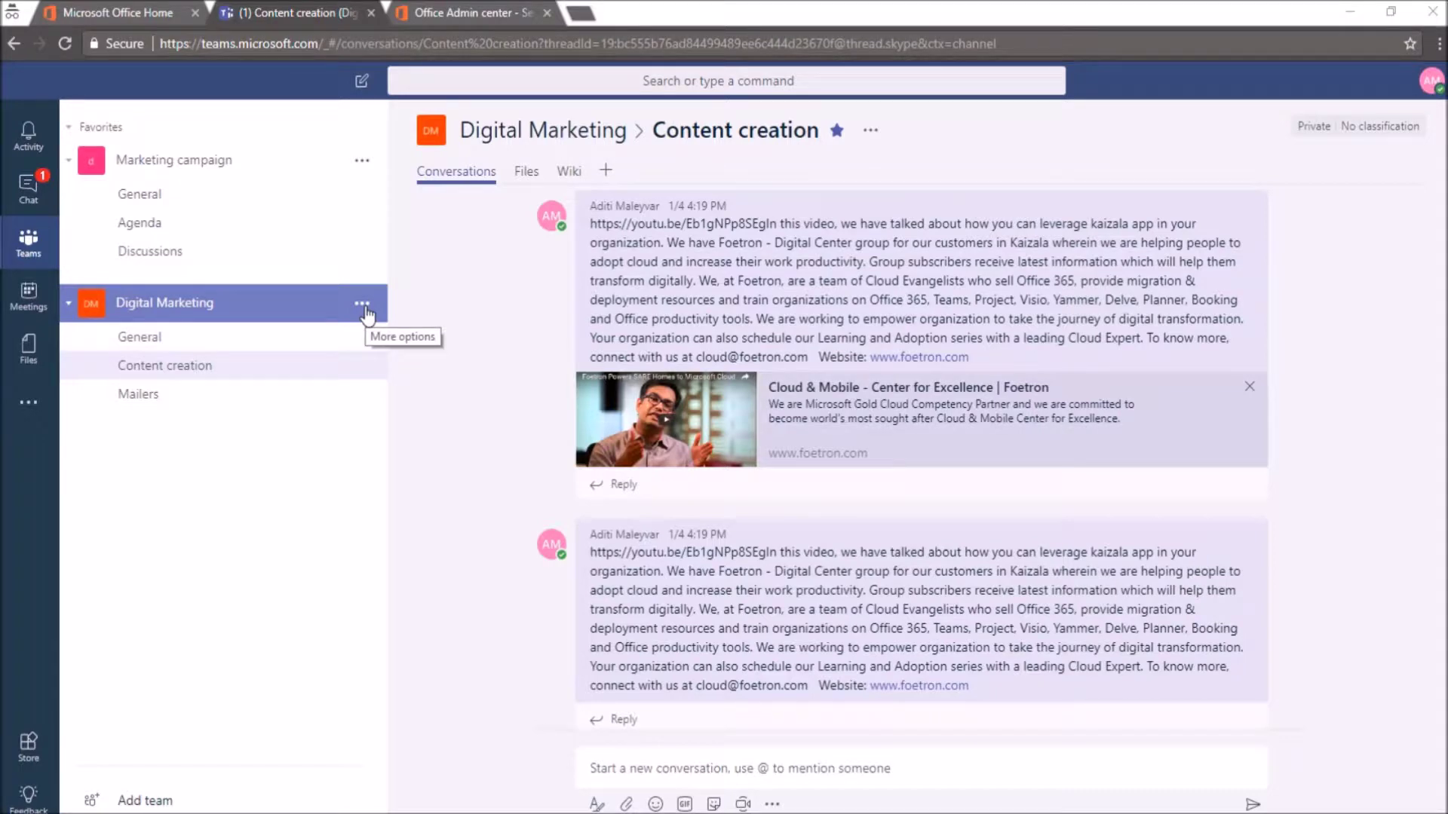
Add the outside user's e-mail address to the Digital Marketing team as a guest member.
click(365, 311)
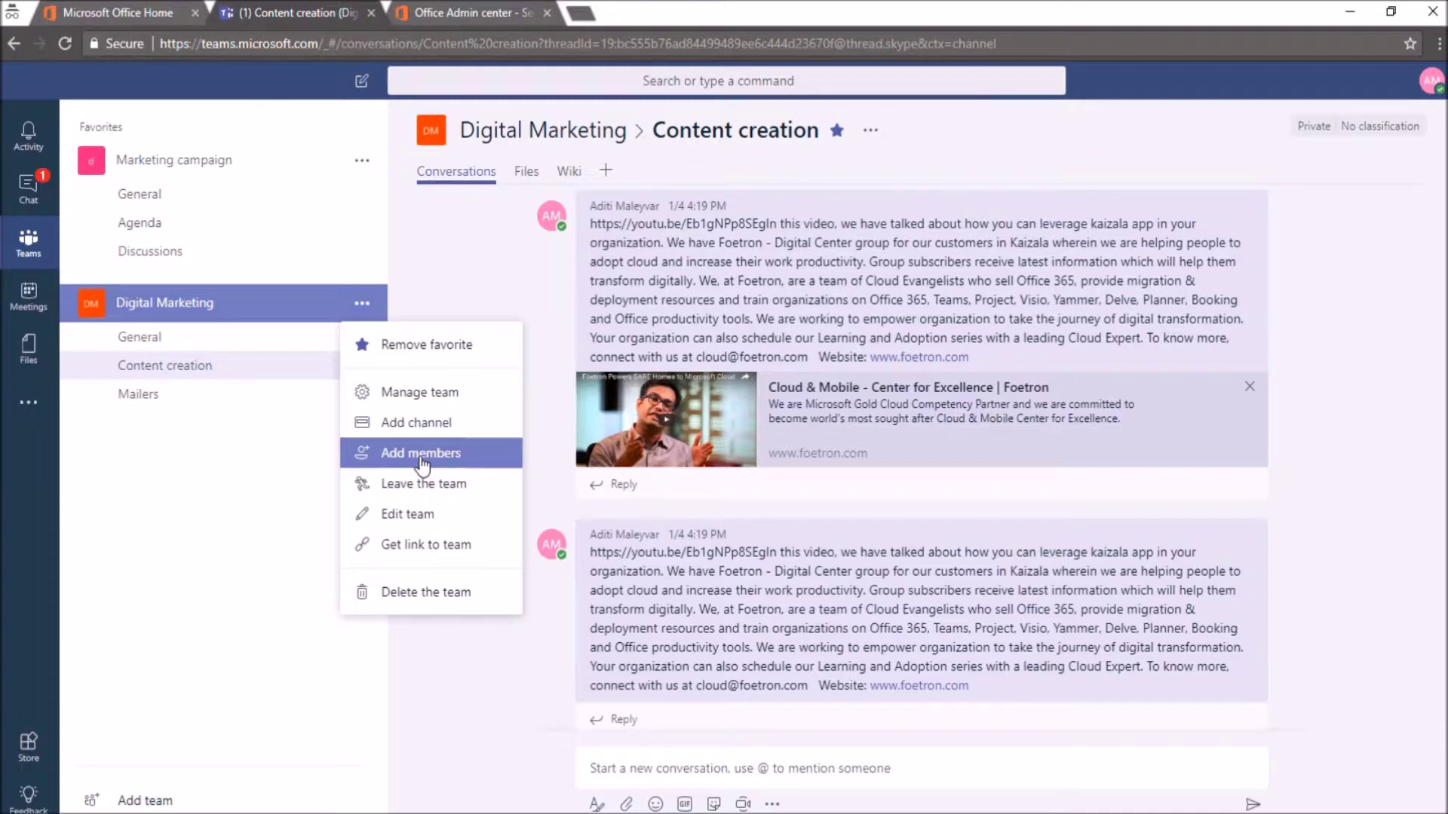
click(424, 460)
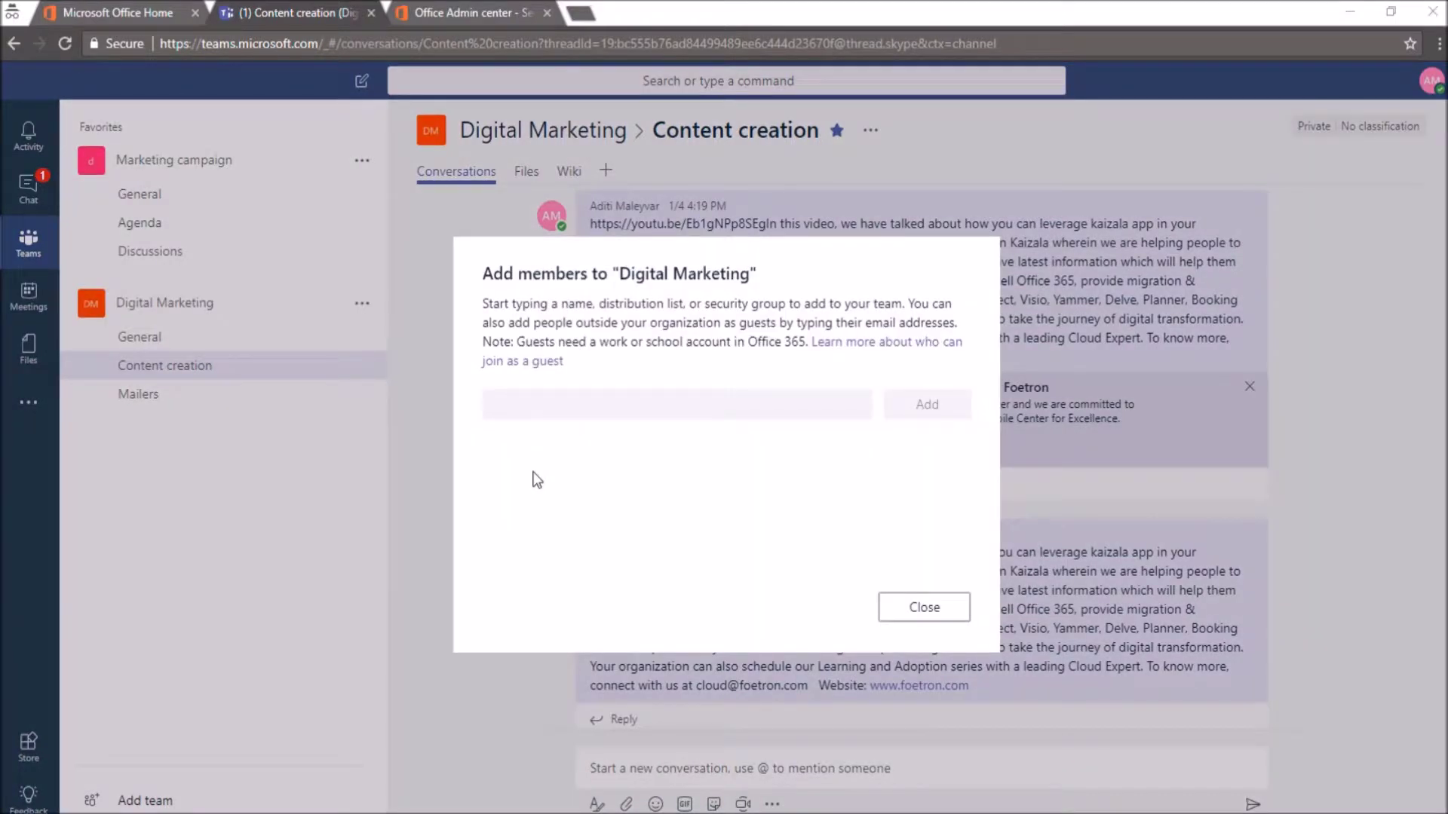
click(693, 402)
key(Return)
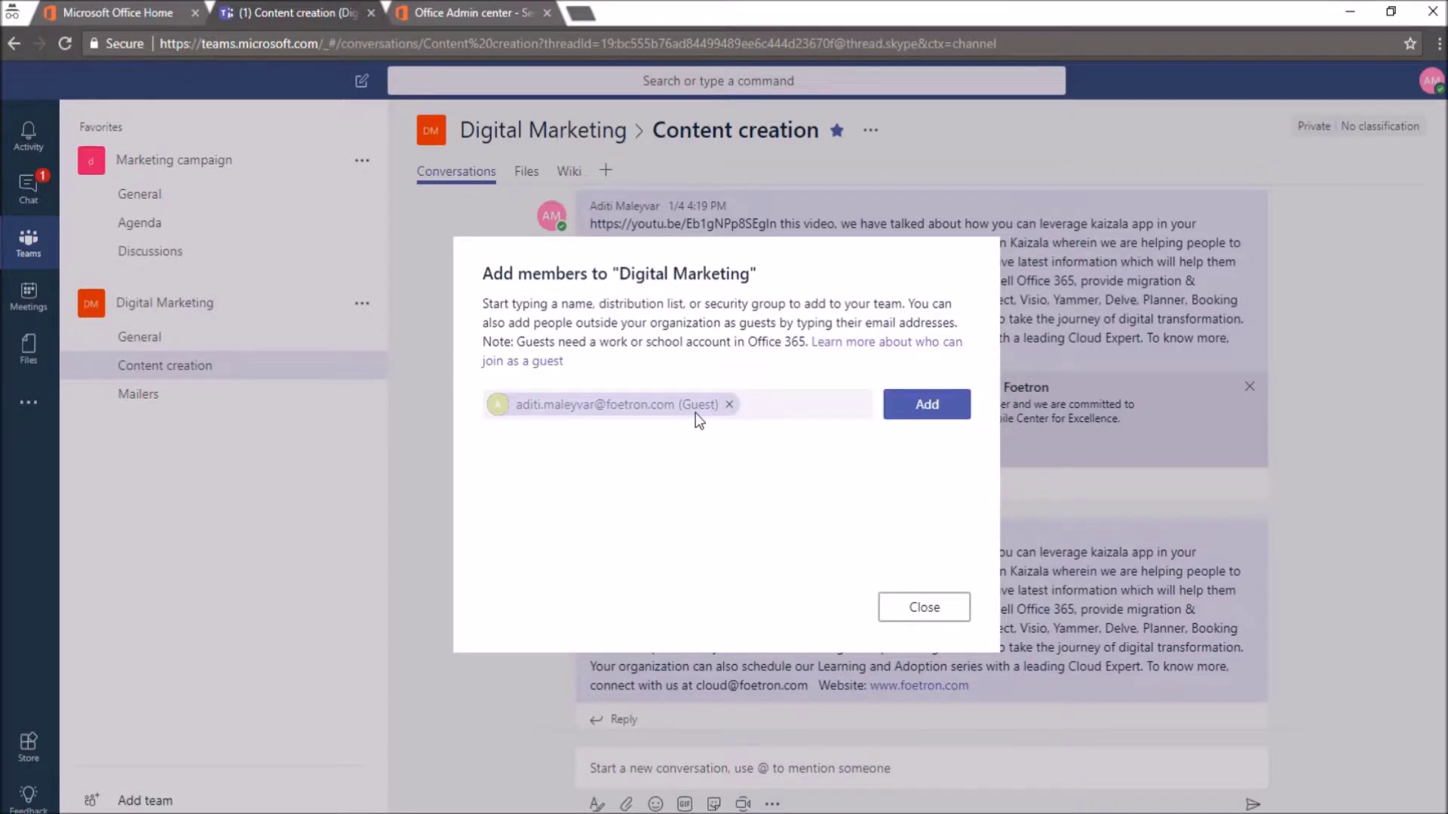
mouse_move(696, 414)
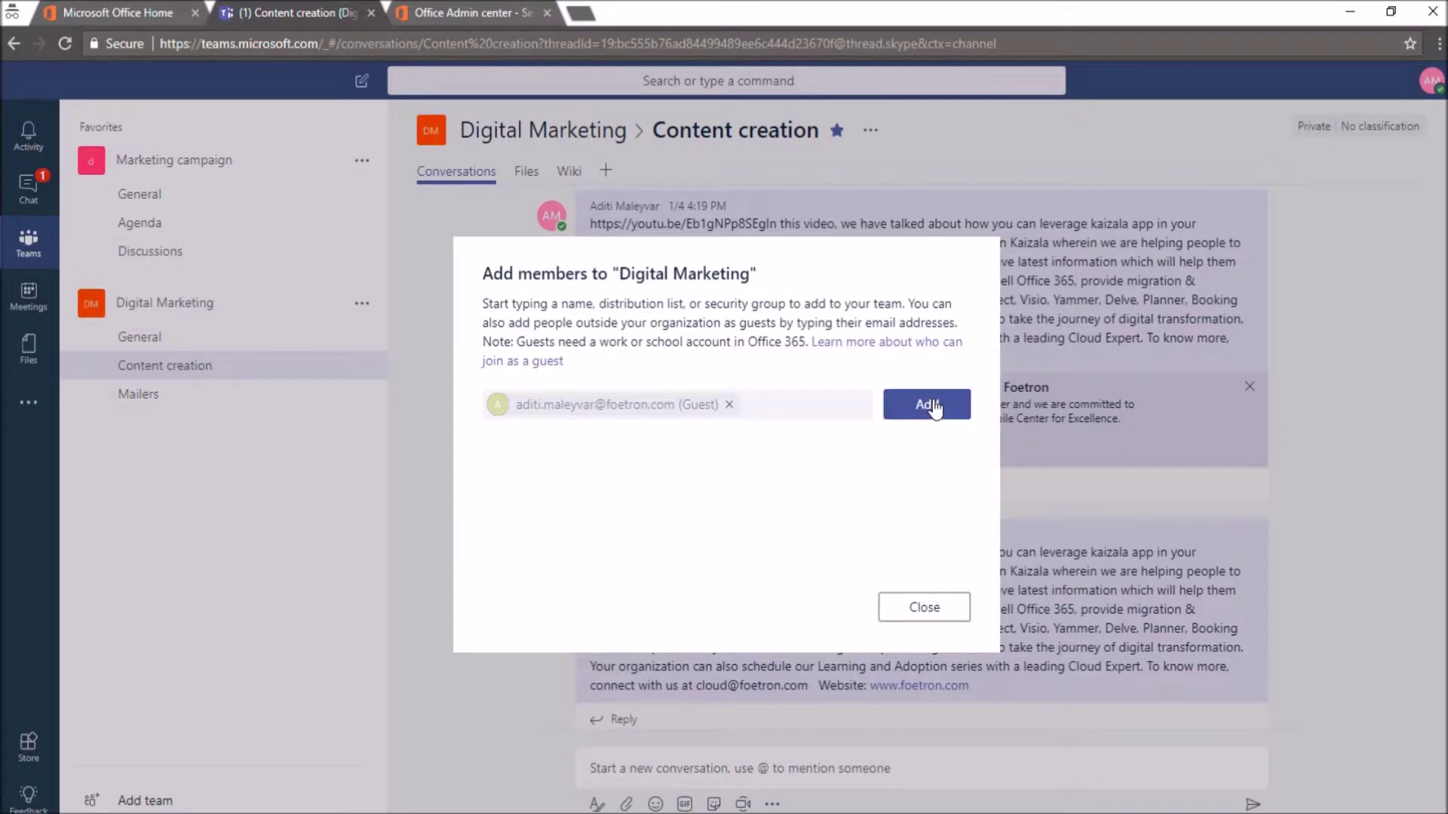
click(934, 408)
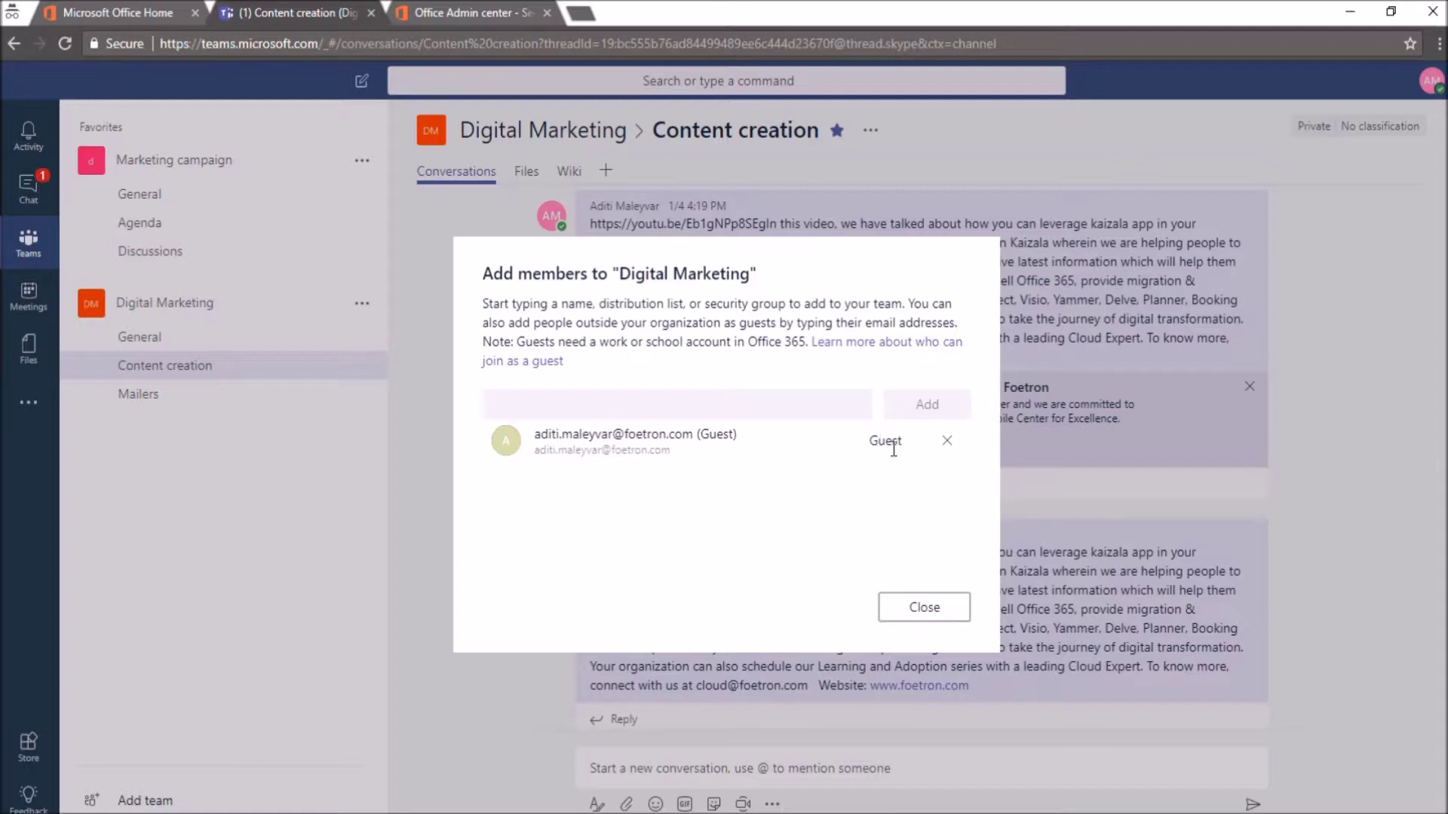
click(926, 609)
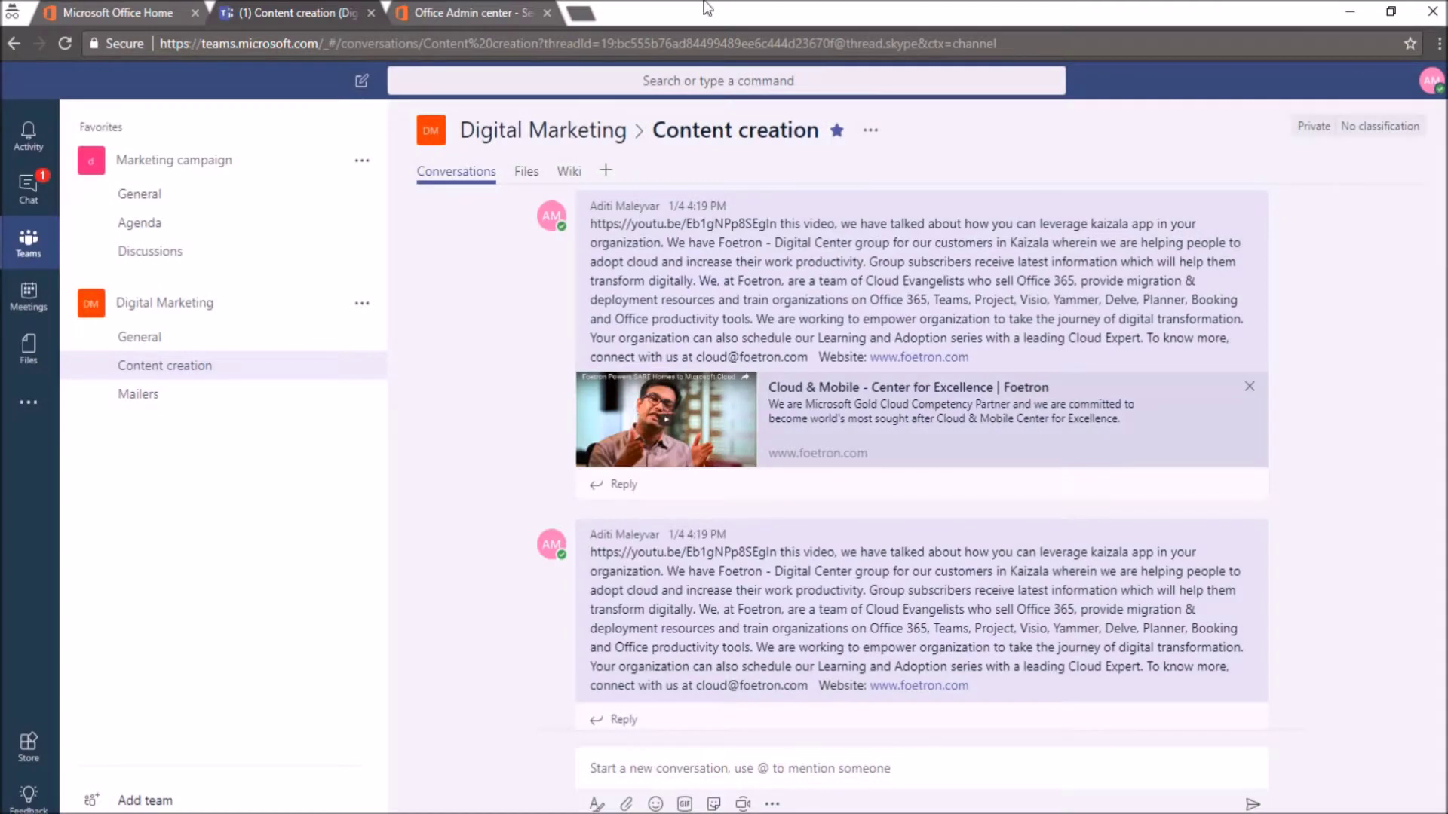
click(633, 763)
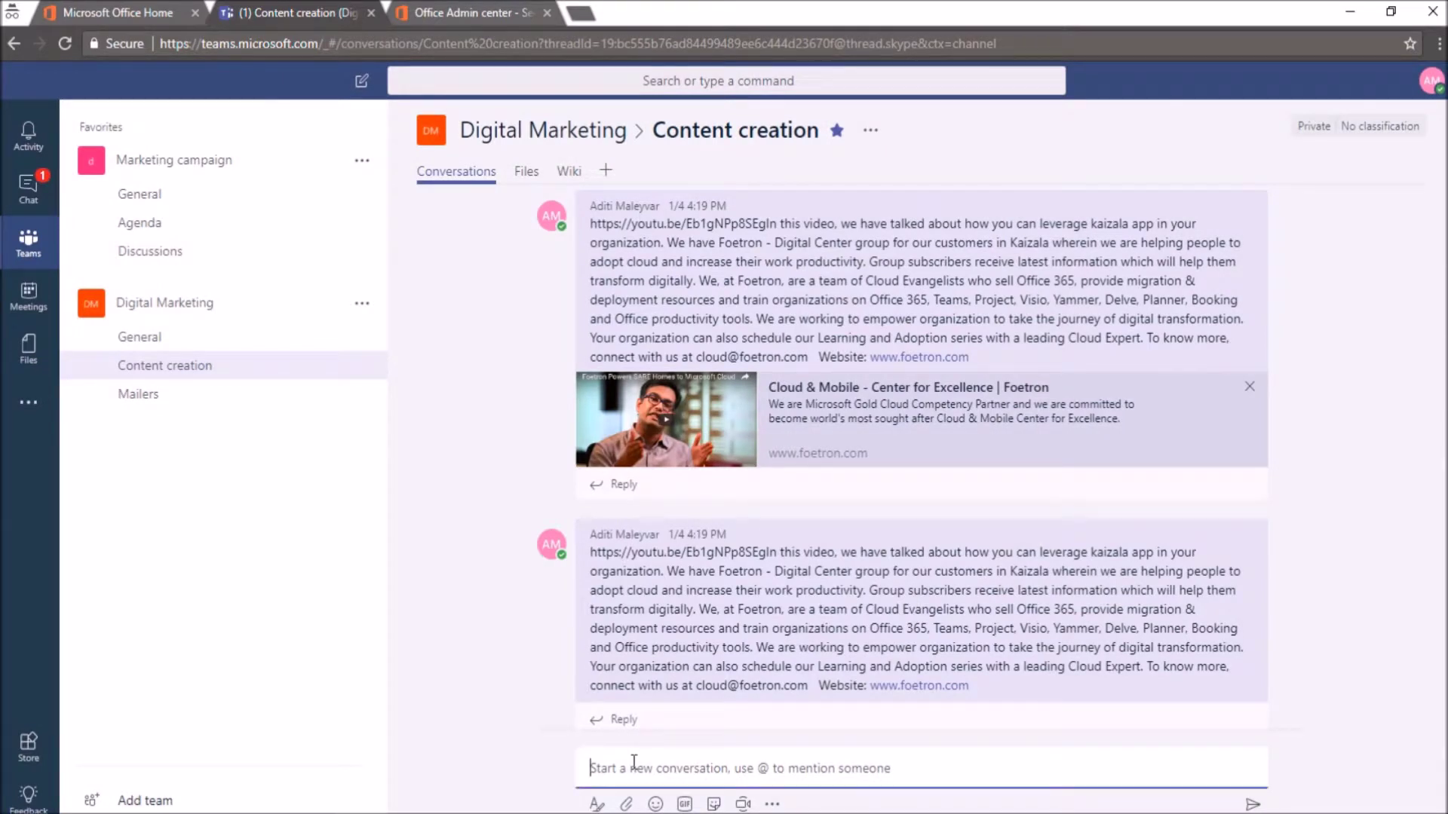
text(@)
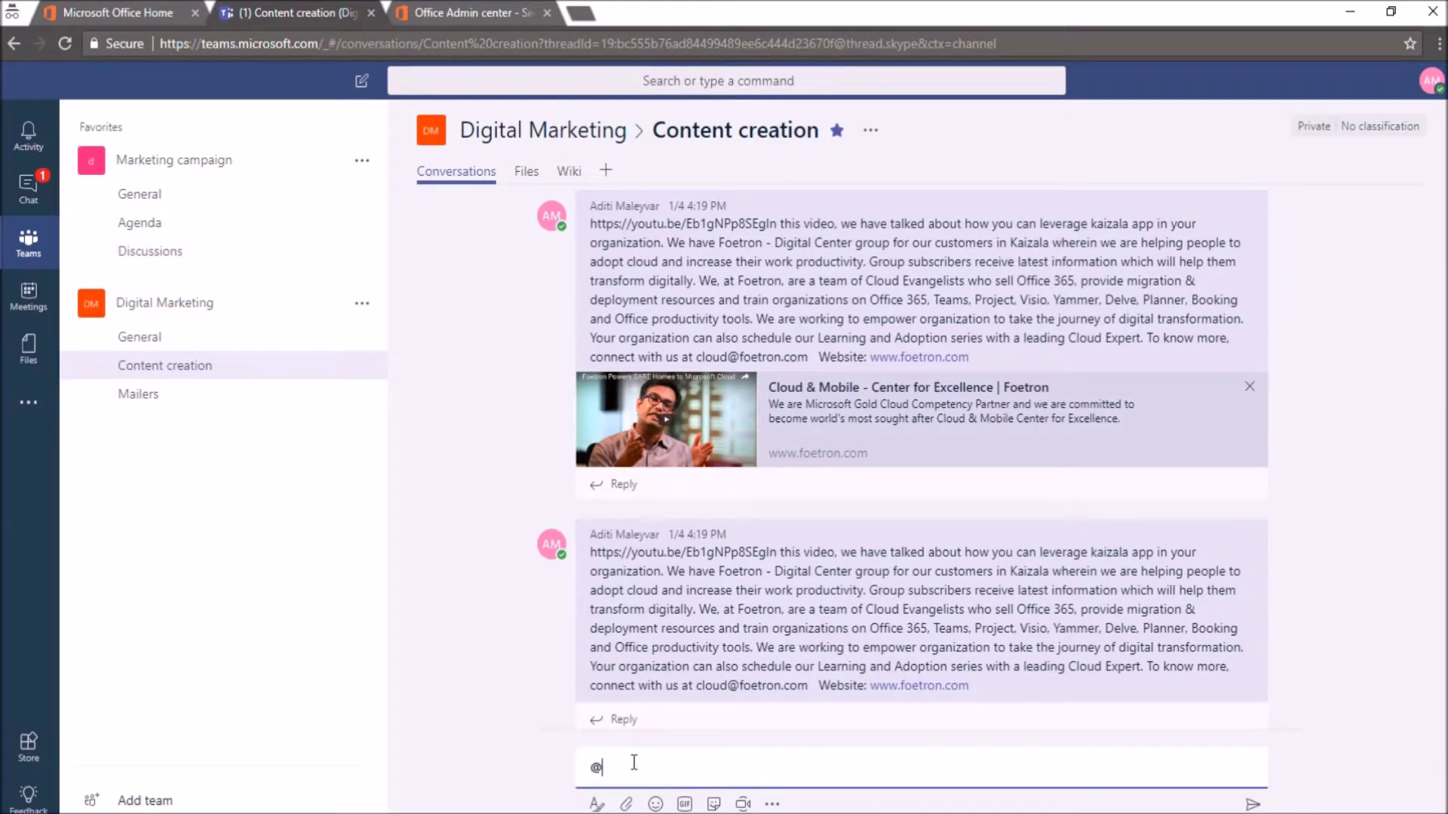
text(cont)
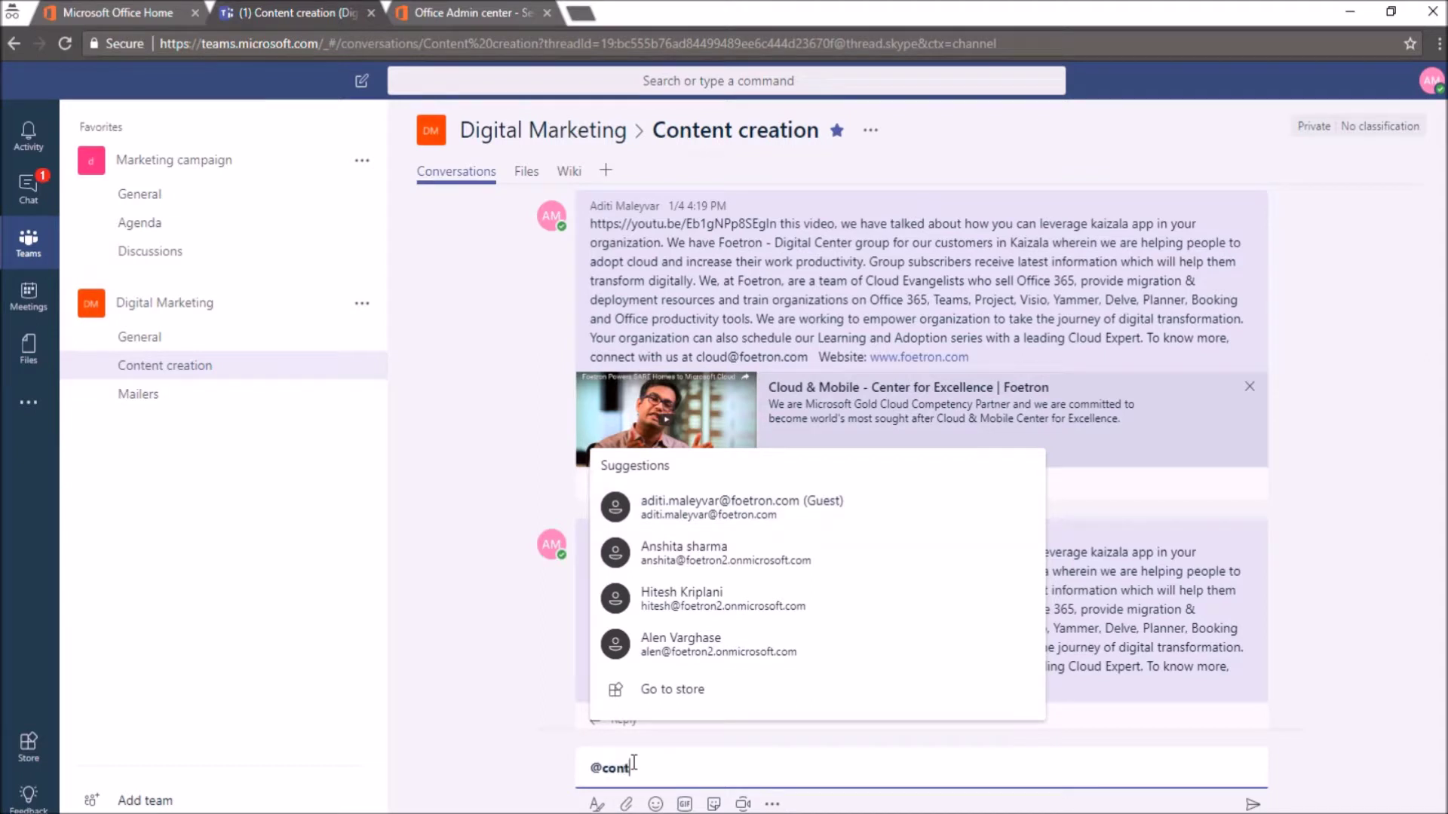
text(ent)
click(694, 675)
text(Kindly submit your weekly report )
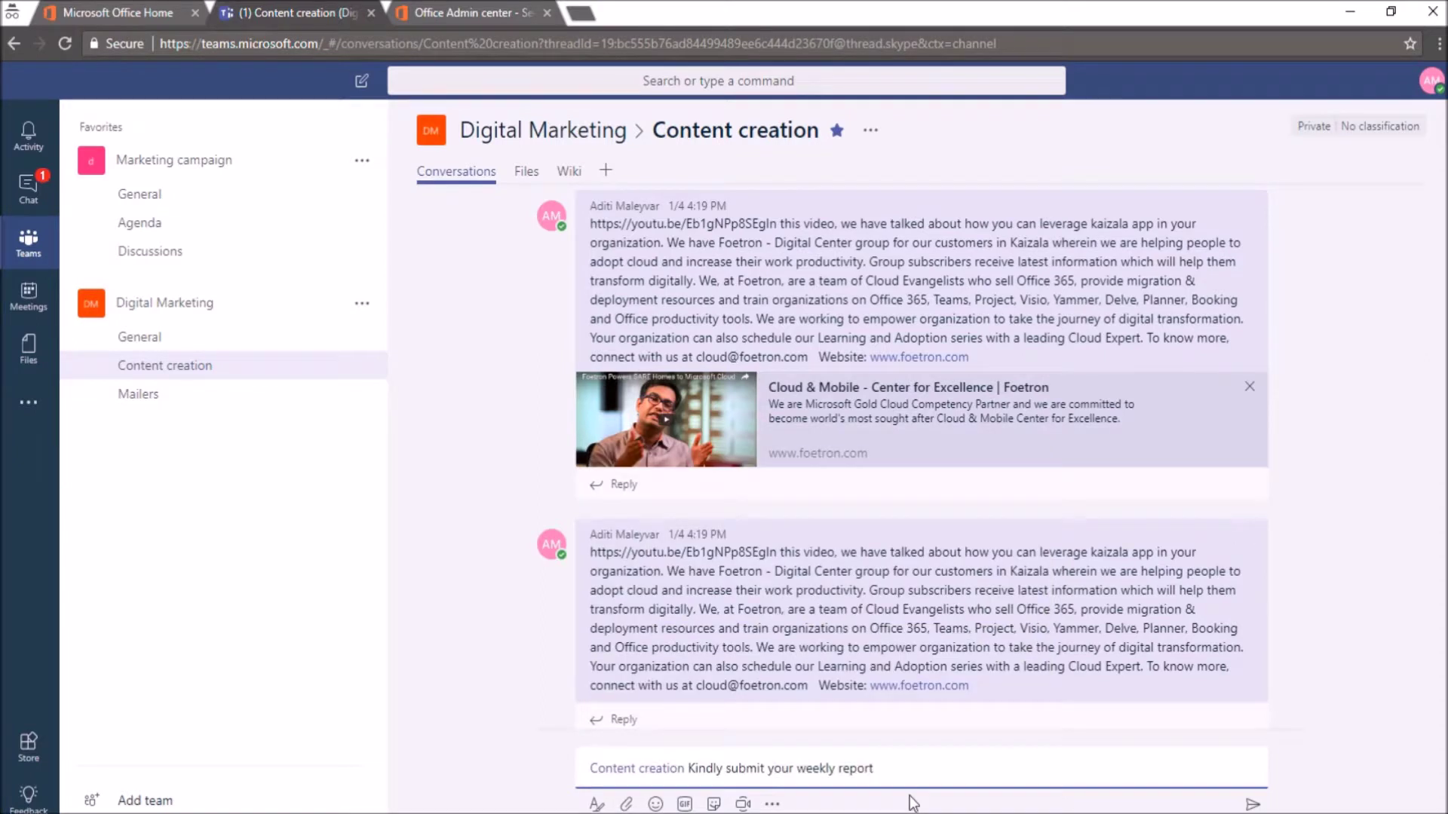
text(@aditi)
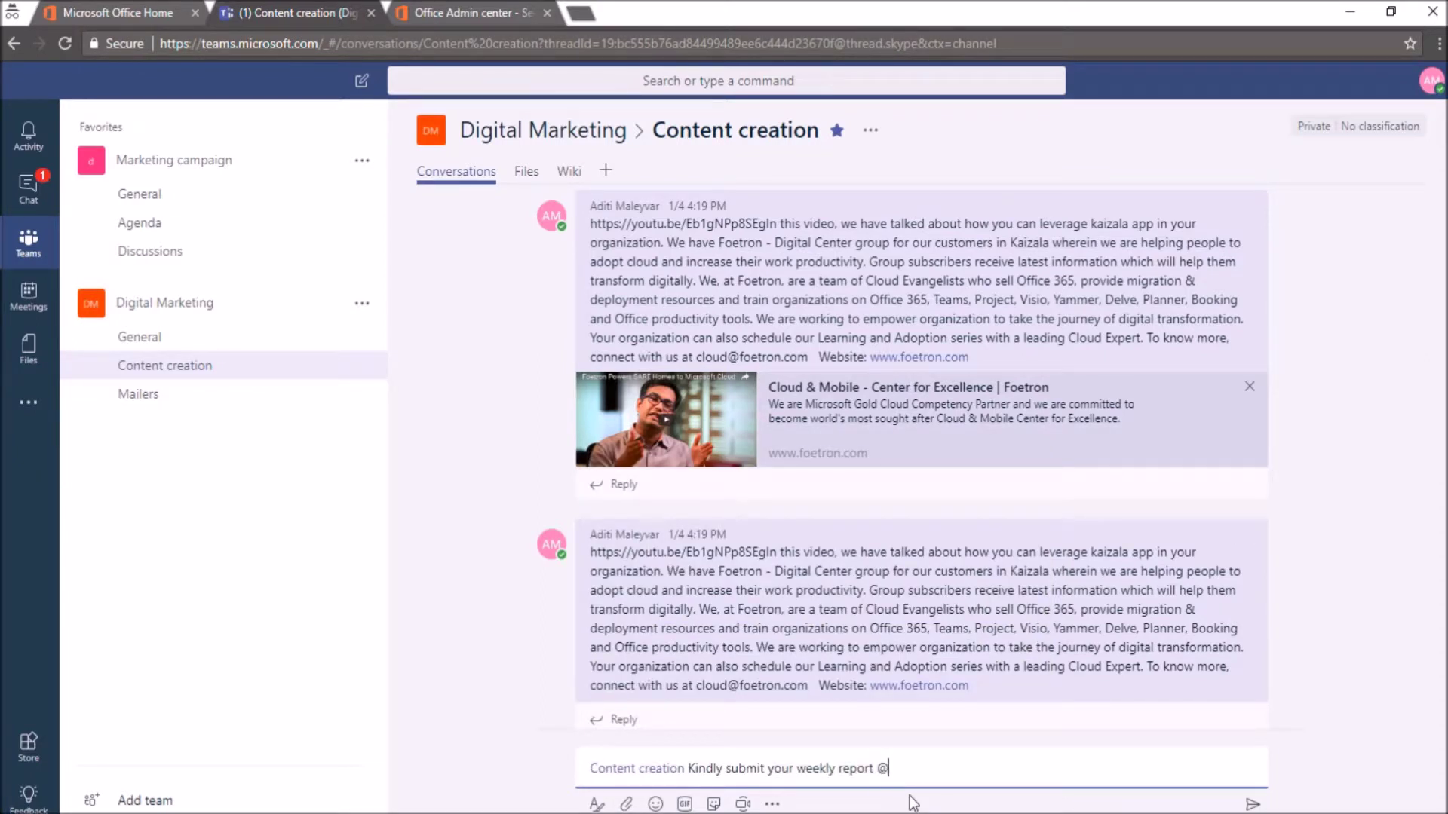